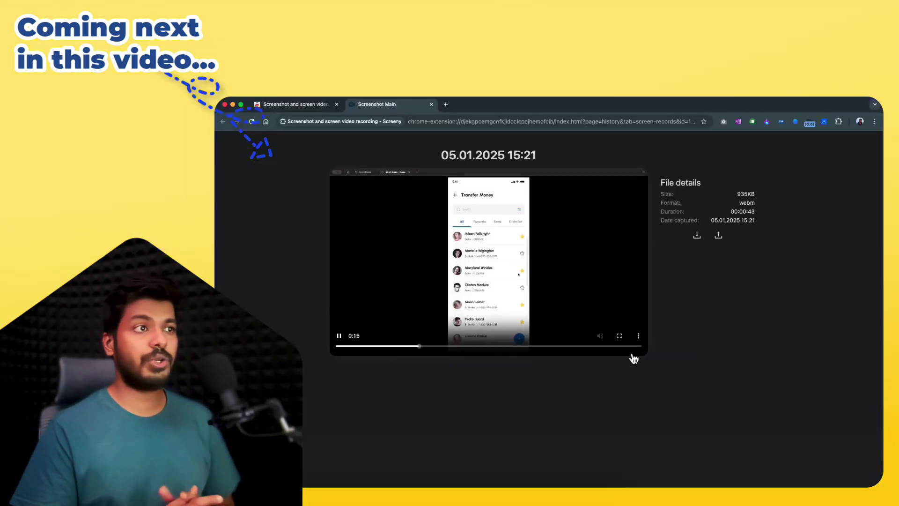
# Download the 43-second recording as a 935 KB WEBM file and open a new browser tab.
pyautogui.click(697, 237)
pyautogui.click(639, 346)
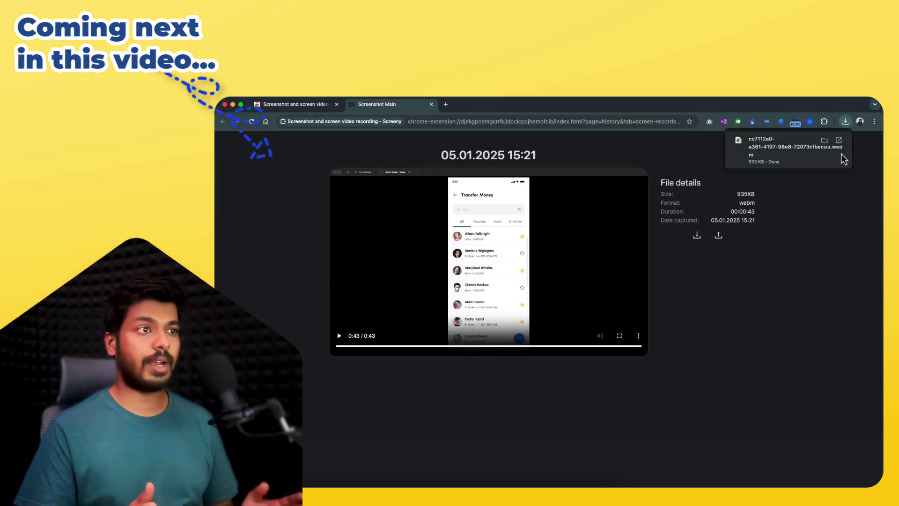
pyautogui.click(447, 105)
# Go to the online Video Trimmer site and load the downloaded WEBM recording.
pyautogui.write('video')
pyautogui.click(421, 154)
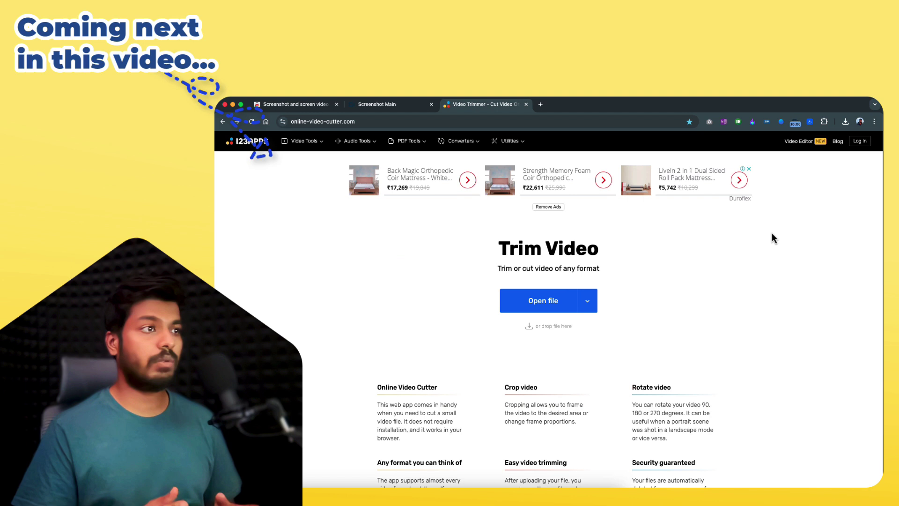
pyautogui.moveTo(774, 239); pyautogui.dragTo(626, 281)
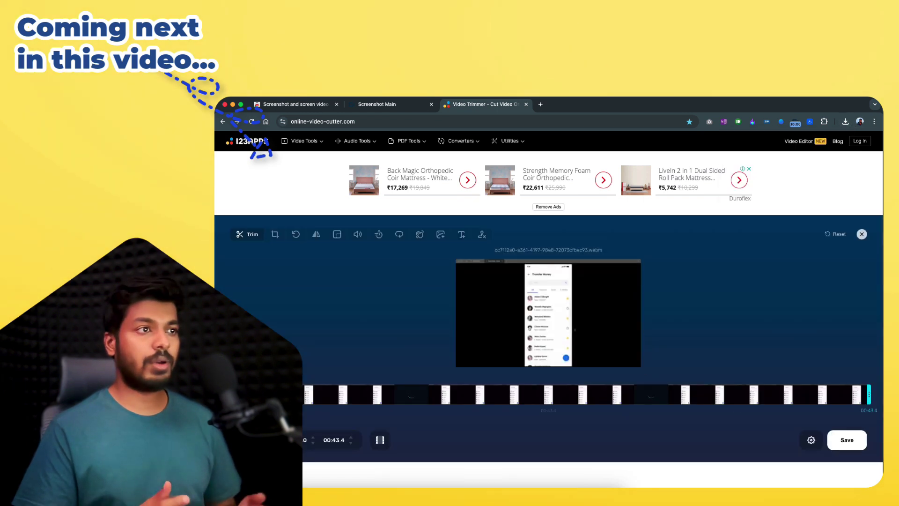
# Trim the video to 00:33.7–00:38.0 and crop it to the 456×942 px phone area.
pyautogui.moveTo(304, 394); pyautogui.dragTo(724, 394)
pyautogui.moveTo(868, 395); pyautogui.dragTo(791, 396)
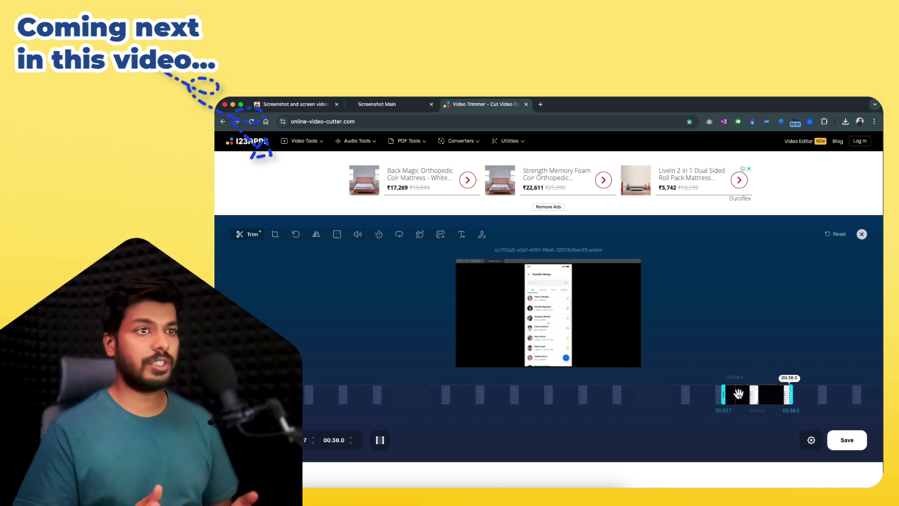
pyautogui.click(275, 234)
pyautogui.moveTo(521, 311); pyautogui.dragTo(523, 312)
pyautogui.moveTo(641, 313); pyautogui.dragTo(574, 312)
pyautogui.moveTo(548, 259); pyautogui.dragTo(547, 264)
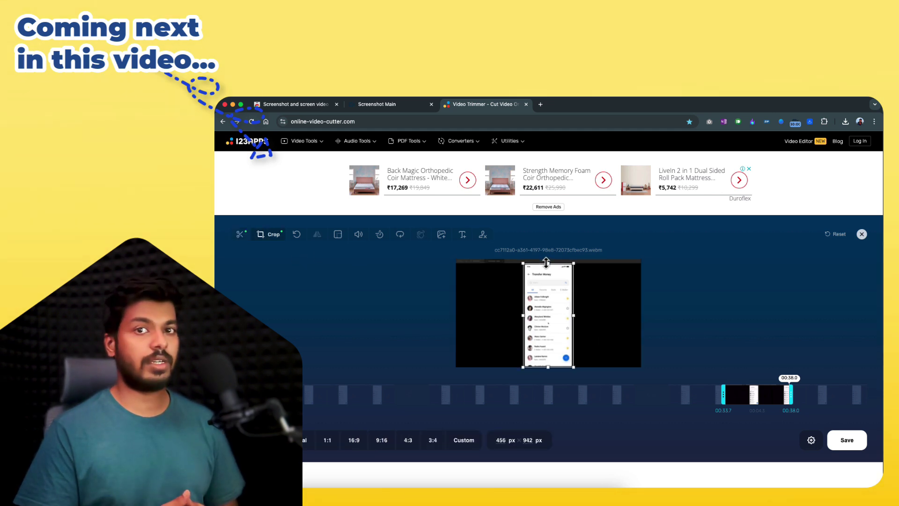
# Save the edited video as a 447 KB MP4 and preview it in Quick Look.
pyautogui.click(848, 440)
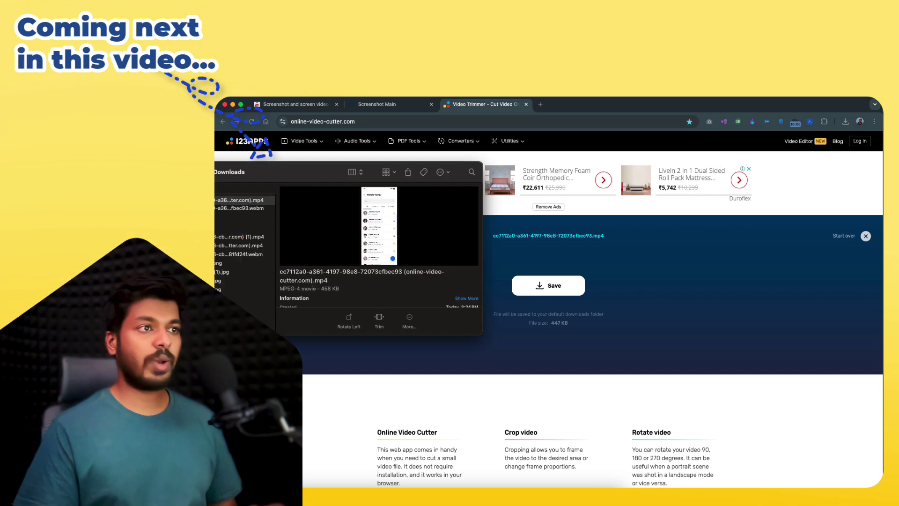
pyautogui.press('space')
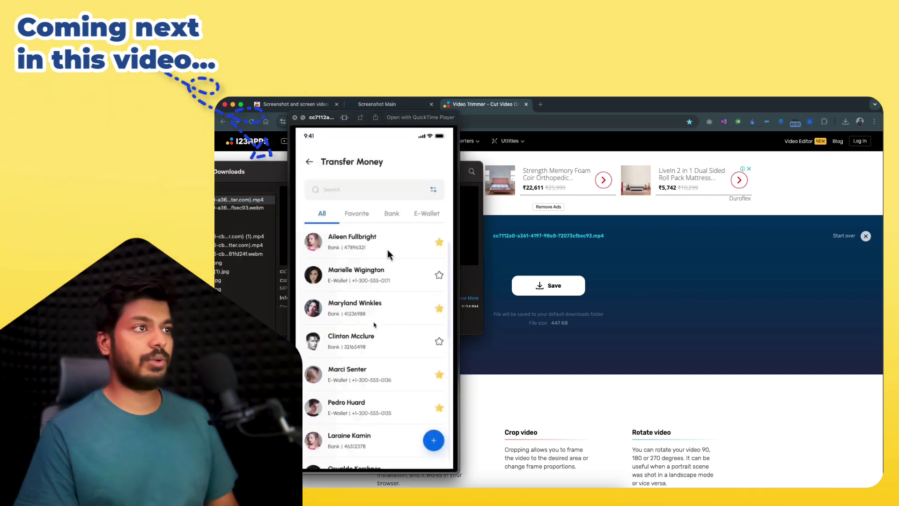
pyautogui.press('space')
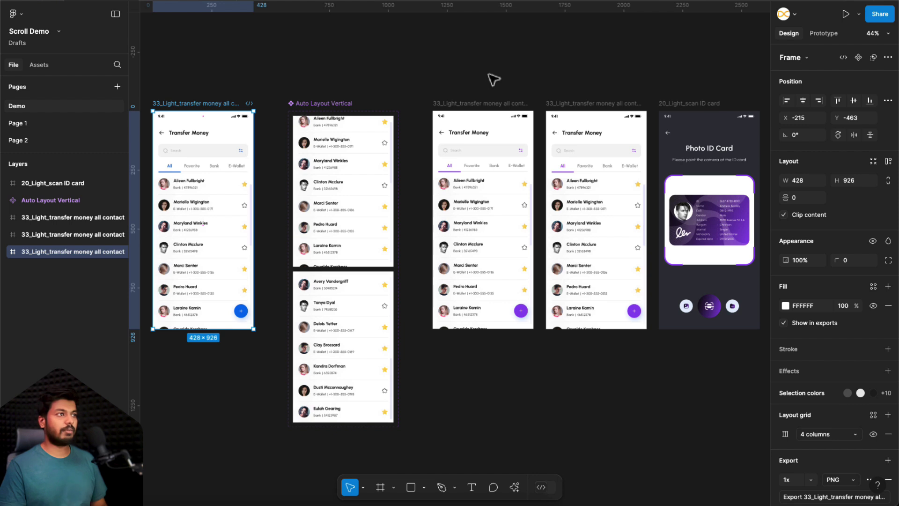
# Present the Scroll Demo prototype and scroll the Transfer Money contact list down and back up.
pyautogui.click(846, 14)
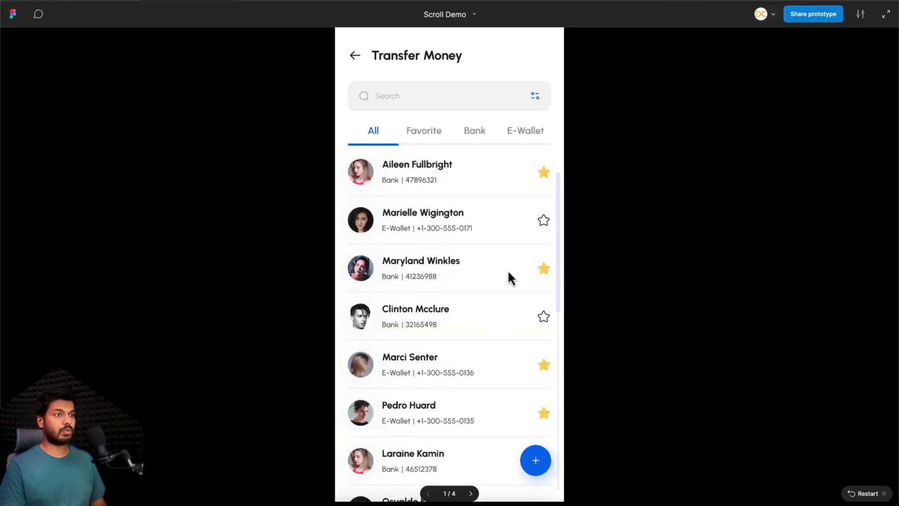
pyautogui.scroll(-8, 491, 335)
pyautogui.scroll(8, 483, 336)
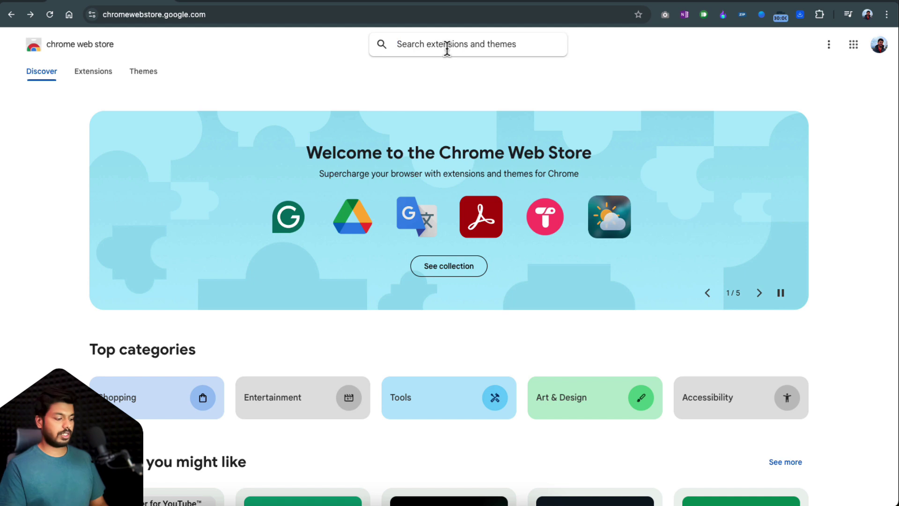
# Search the Web Store for 'screen record' and load more results.
pyautogui.click(447, 49)
pyautogui.write('screen record')
pyautogui.press('Return')
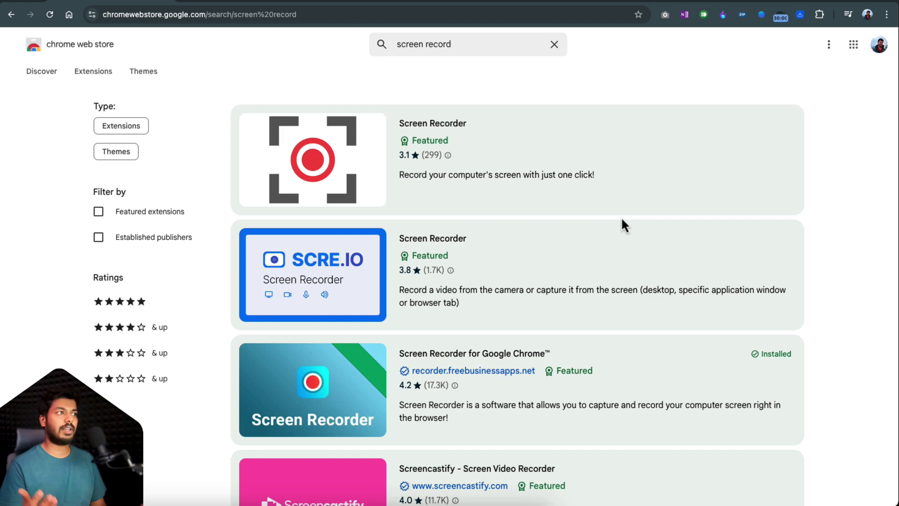
pyautogui.scroll(-19, 623, 220)
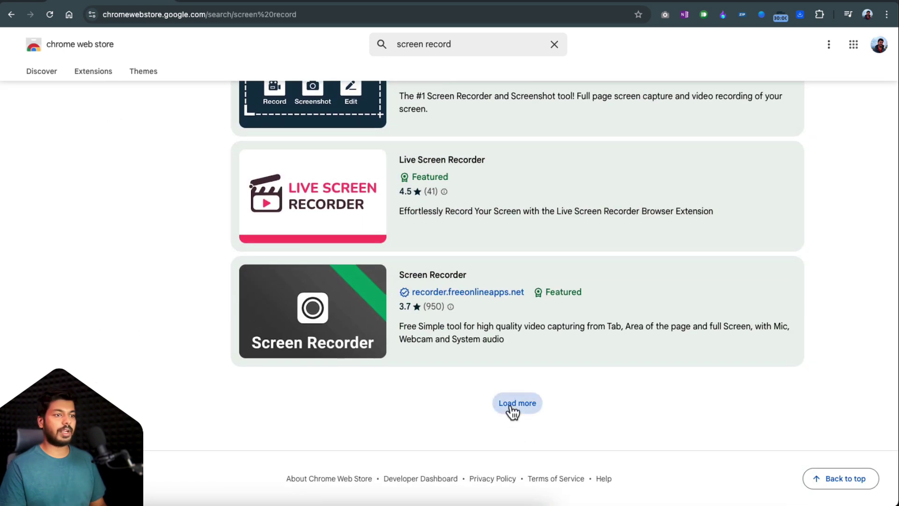
pyautogui.click(513, 404)
pyautogui.scroll(-2, 513, 412)
pyautogui.scroll(-9, 513, 412)
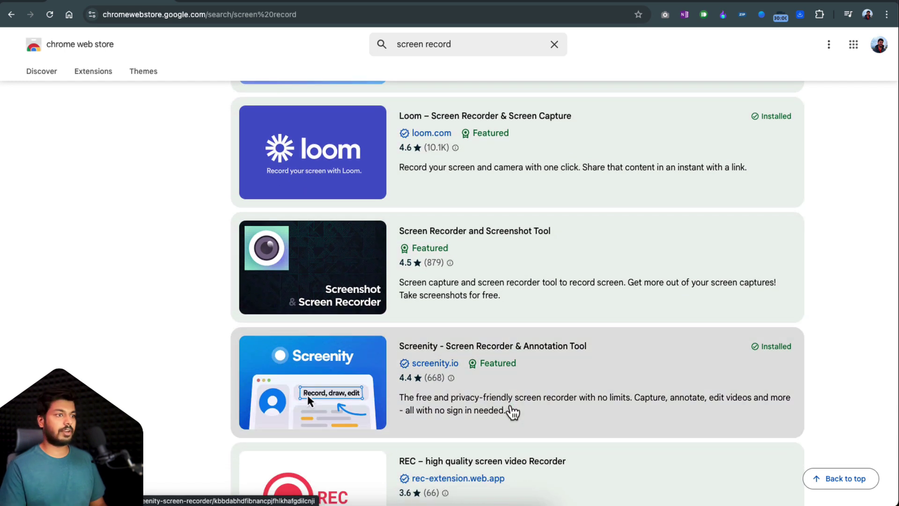
pyautogui.scroll(15, 513, 412)
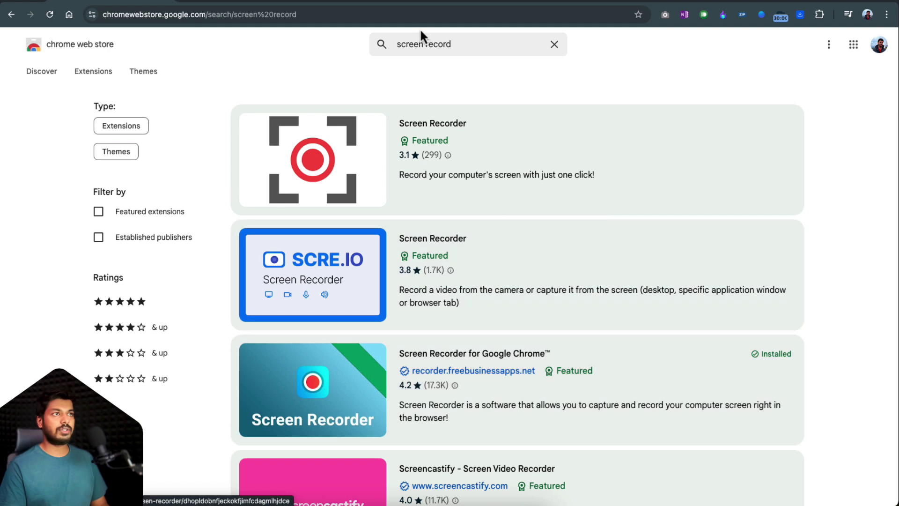
# Search for 'get screeny' and open the Screeny extension's detail page.
pyautogui.moveTo(462, 44); pyautogui.dragTo(362, 49)
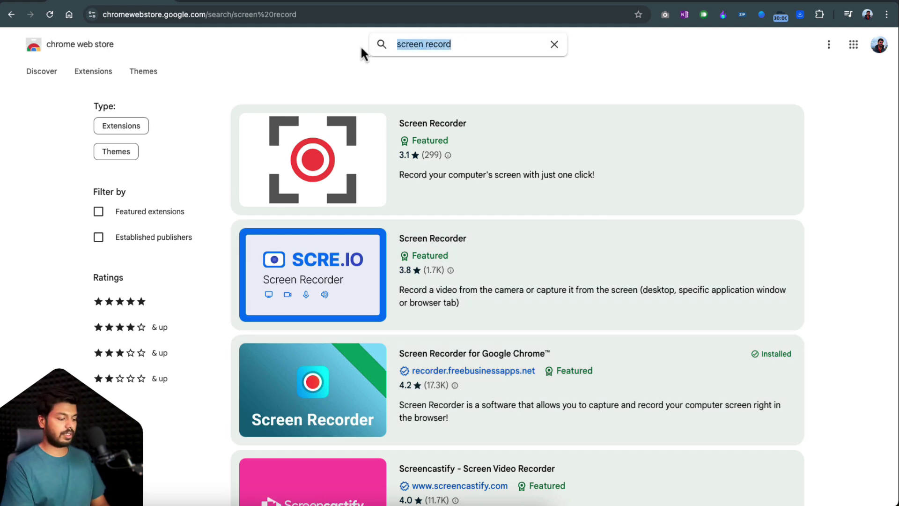
pyautogui.write('get screeny')
pyautogui.press('Return')
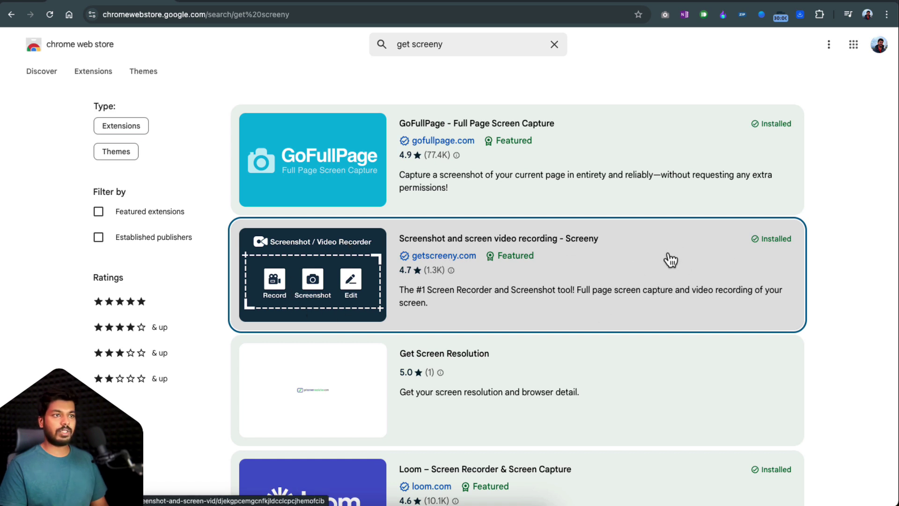
pyautogui.click(614, 257)
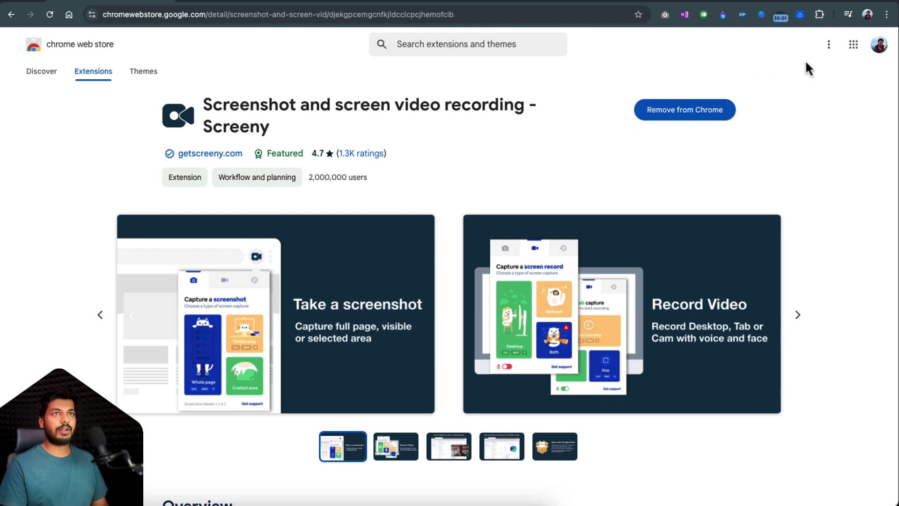
# Show Chrome's Extensions menu listing the installed extensions.
pyautogui.click(820, 15)
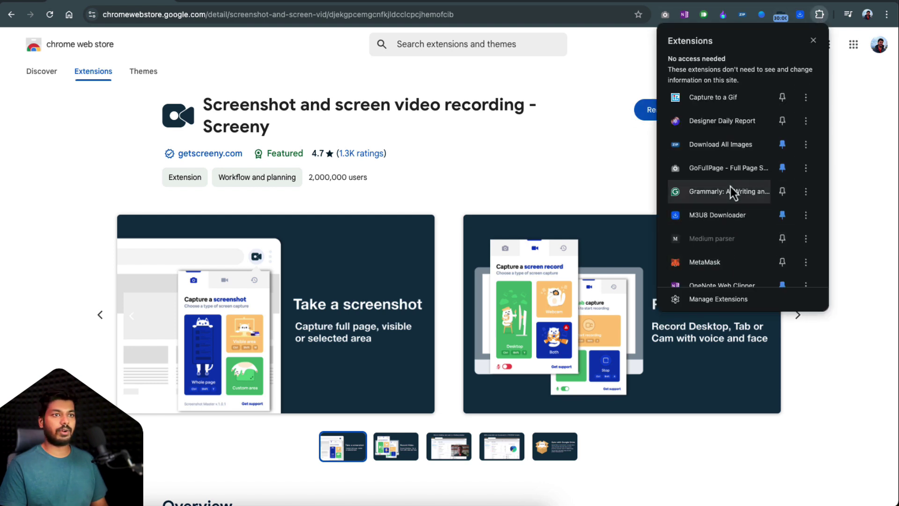
# Open Screeny from the toolbar and start a Desktop recording from its video options.
pyautogui.click(840, 165)
pyautogui.click(786, 18)
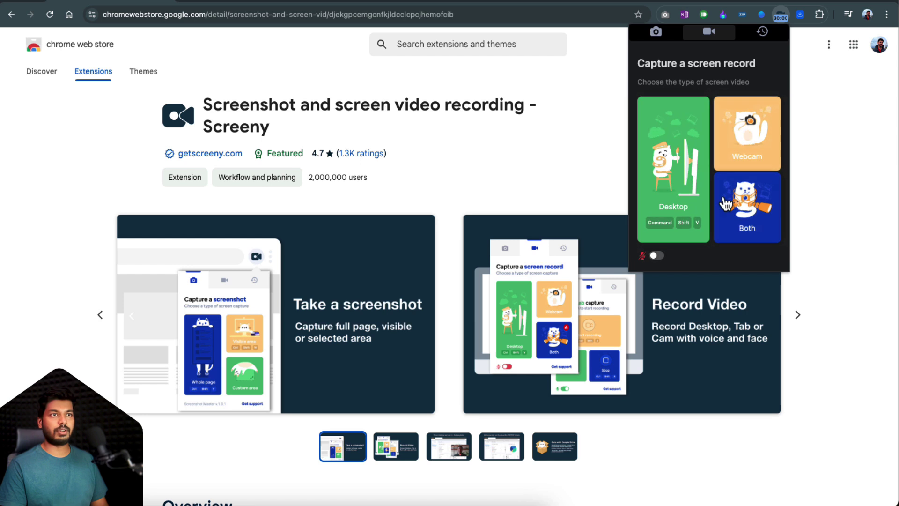
pyautogui.click(661, 35)
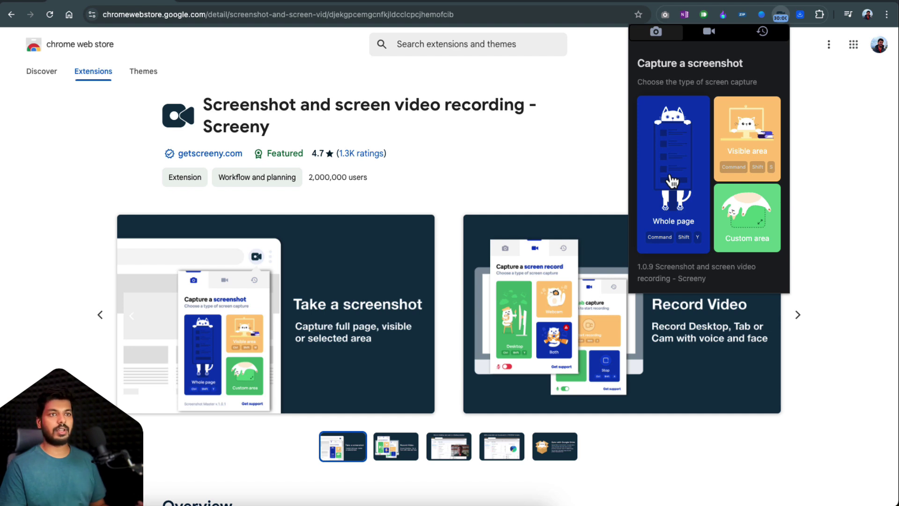
pyautogui.click(709, 33)
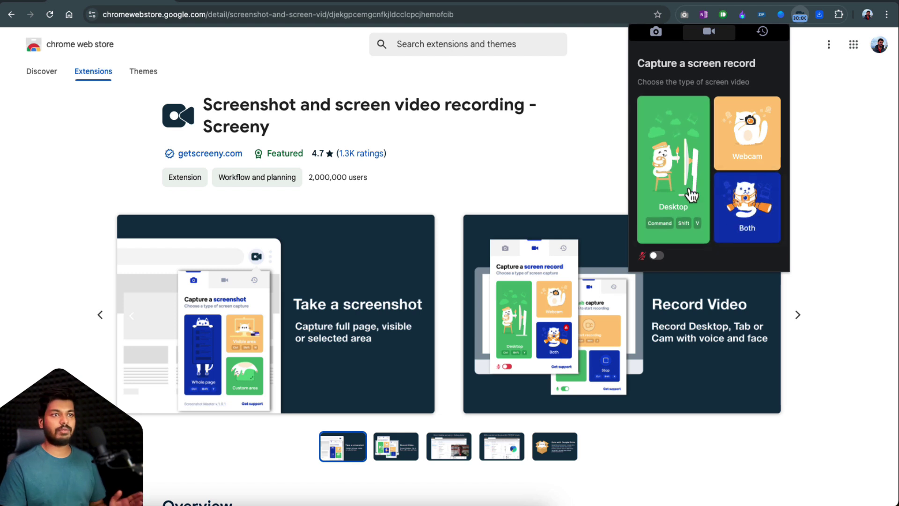
pyautogui.click(680, 187)
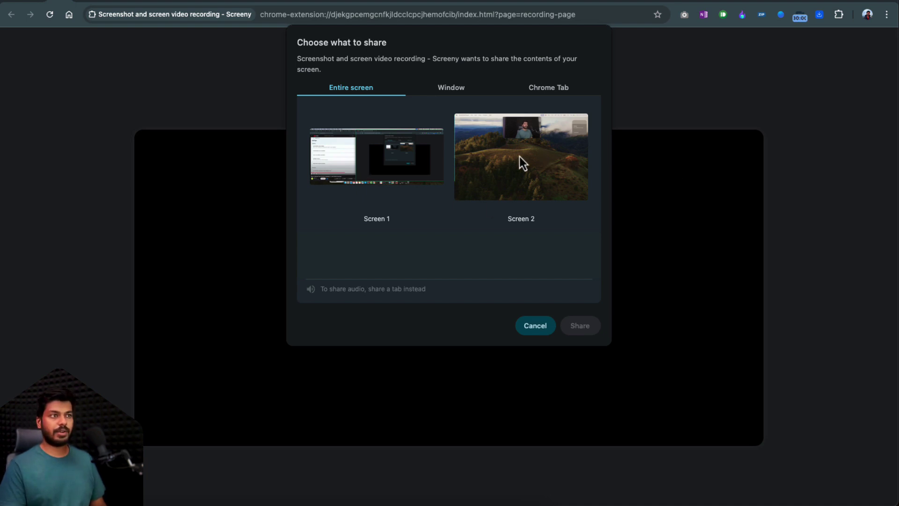
# Share the Scroll Demo - Demo window to begin recording it.
pyautogui.click(454, 91)
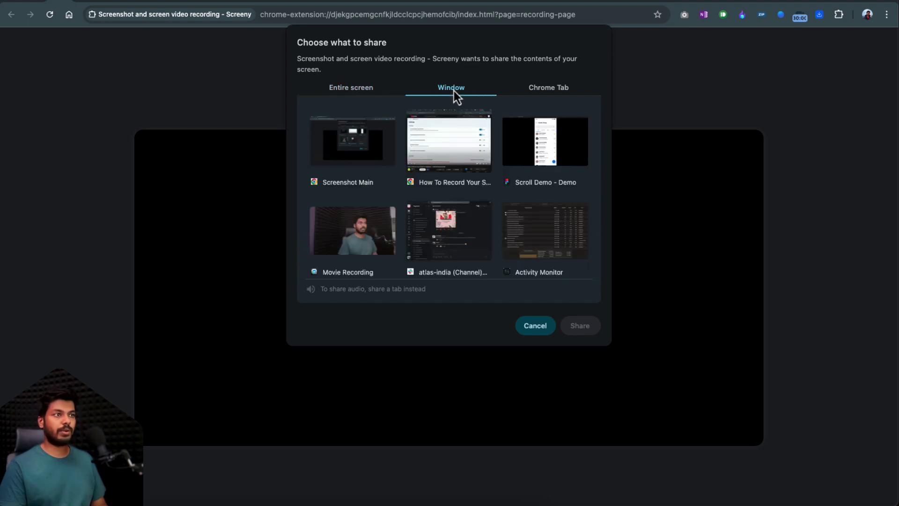
pyautogui.click(548, 147)
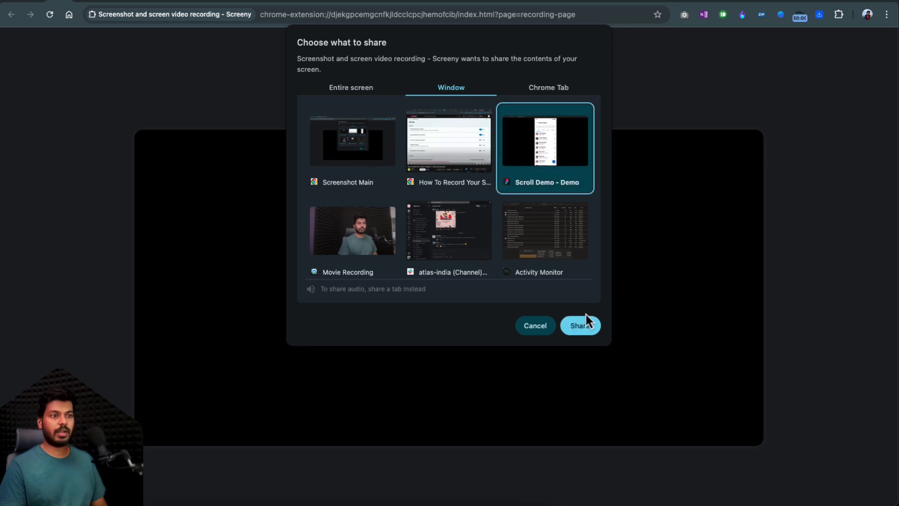
pyautogui.click(579, 325)
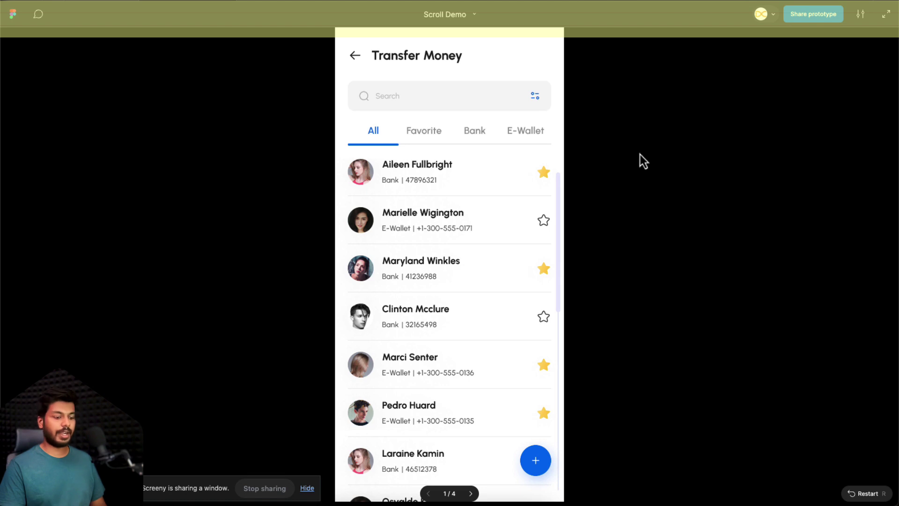
# Hide Figma's UI, scroll the Transfer Money prototype down and up, then stop sharing.
pyautogui.press('super+backslash')
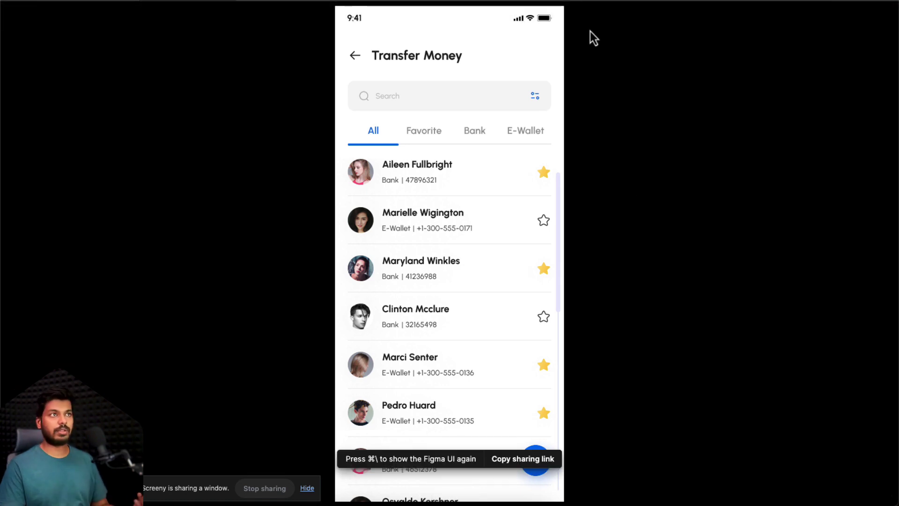
pyautogui.click(608, 45)
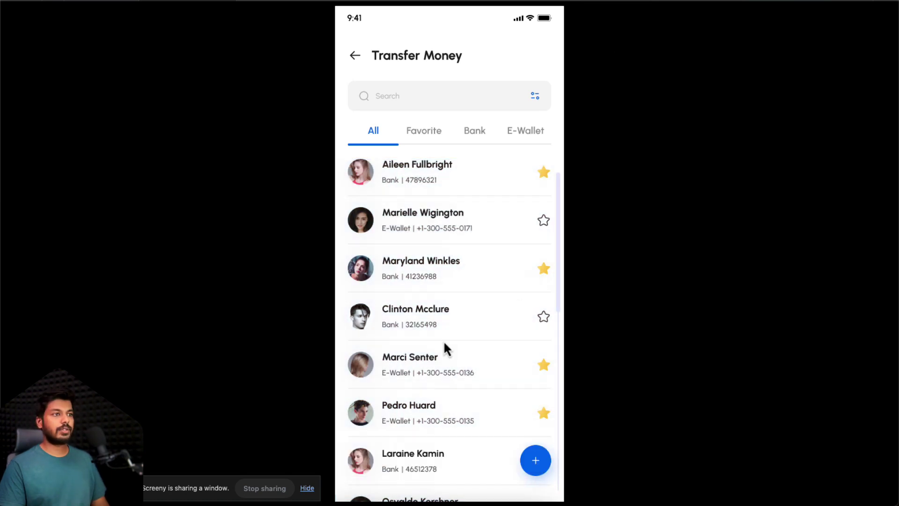
pyautogui.scroll(-8, 445, 361)
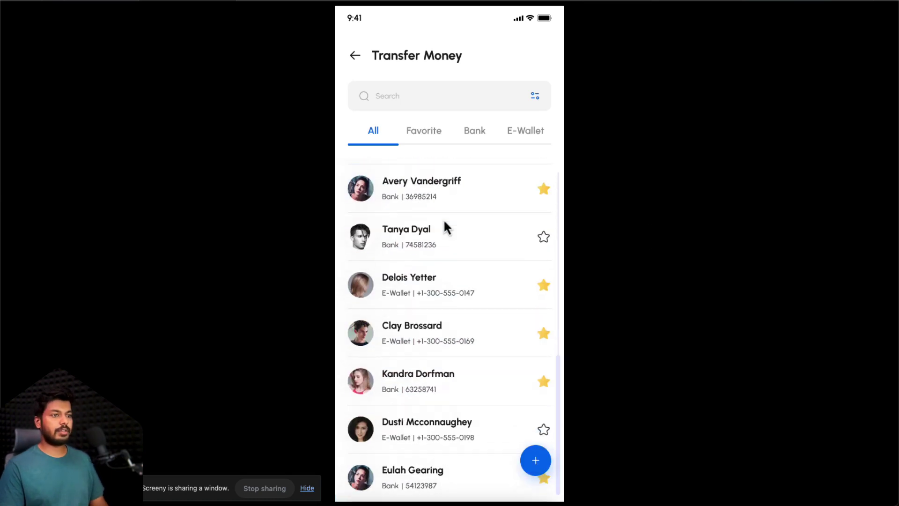
pyautogui.scroll(2, 443, 225)
pyautogui.scroll(6, 450, 298)
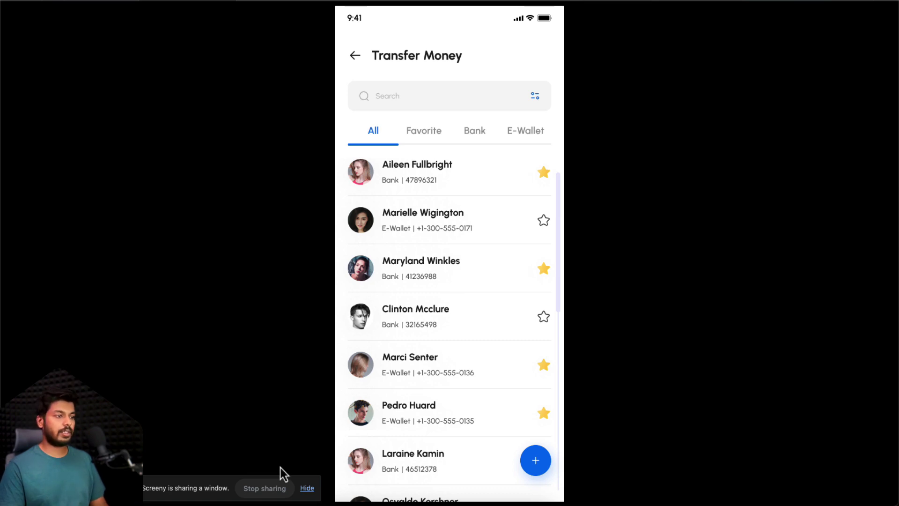
pyautogui.click(255, 489)
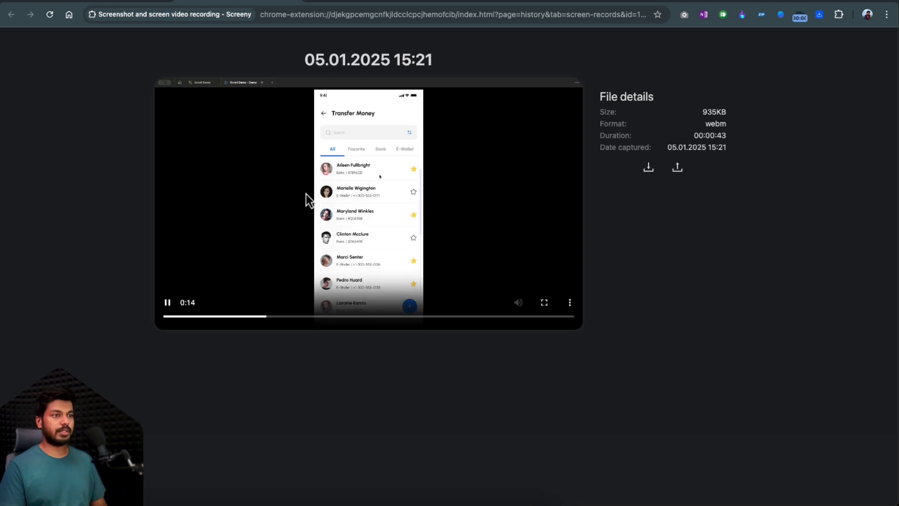
# Download the 43-second, 935 KB webm from the video player's options menu.
pyautogui.click(570, 307)
pyautogui.click(653, 283)
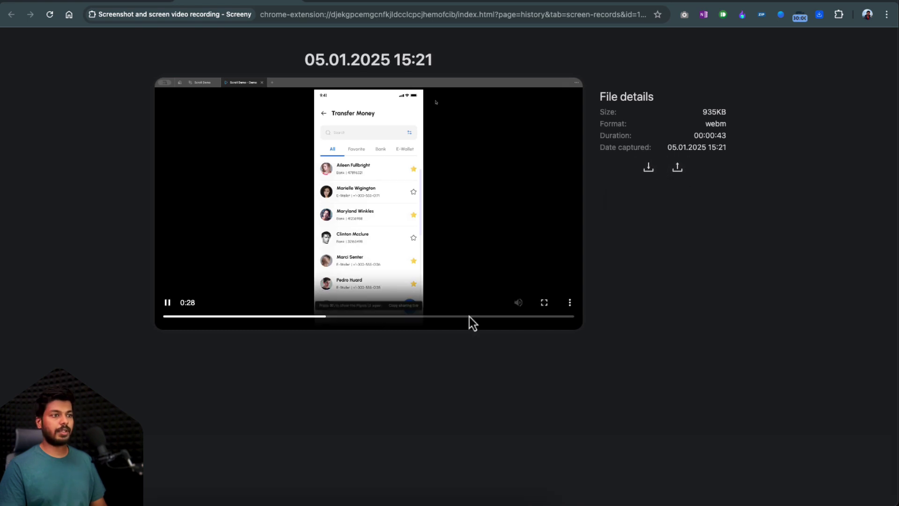
pyautogui.click(570, 302)
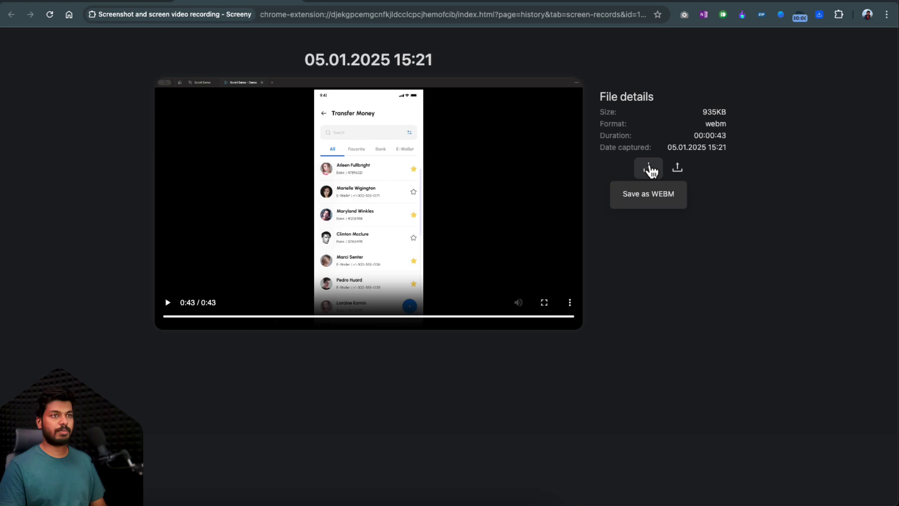
pyautogui.click(570, 302)
pyautogui.click(532, 283)
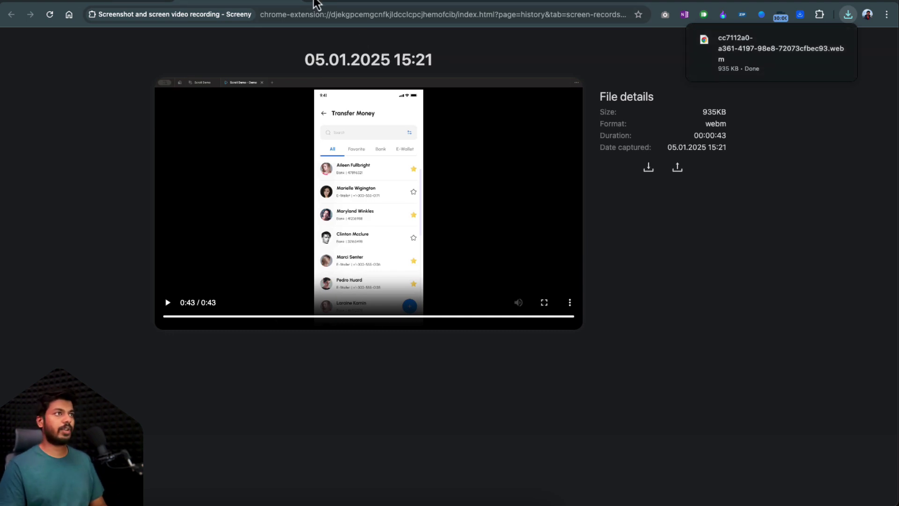
# Open online-video-cutter.com's Trim Video page in a new tab and show recent downloads.
pyautogui.hotkey('ctrl', 't')
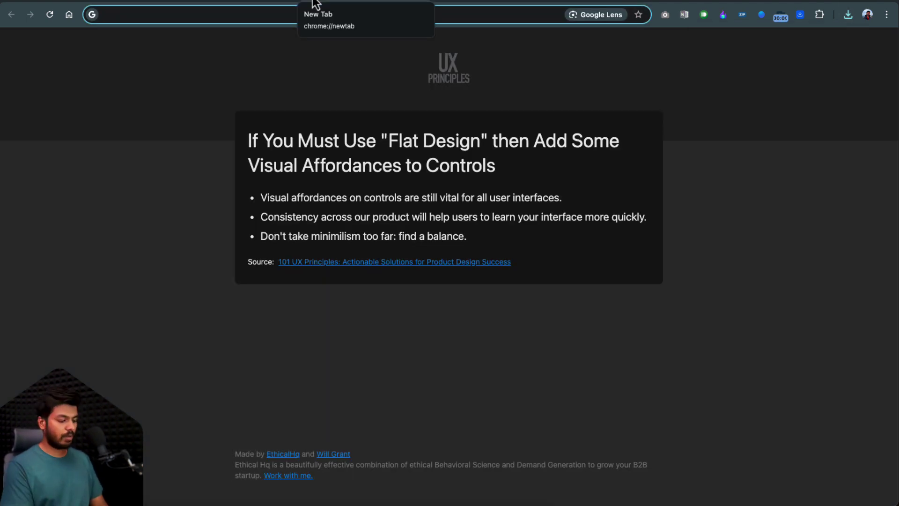
pyautogui.write('video-cutter.com')
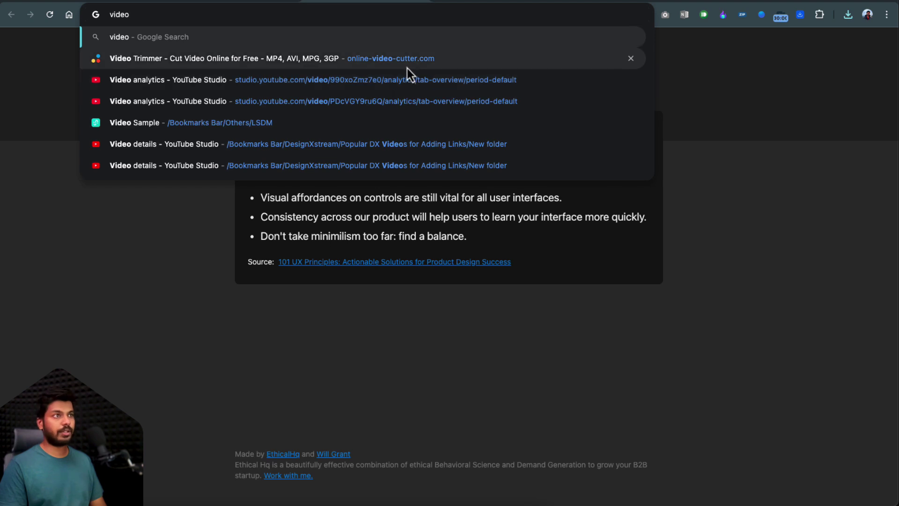
pyautogui.click(407, 67)
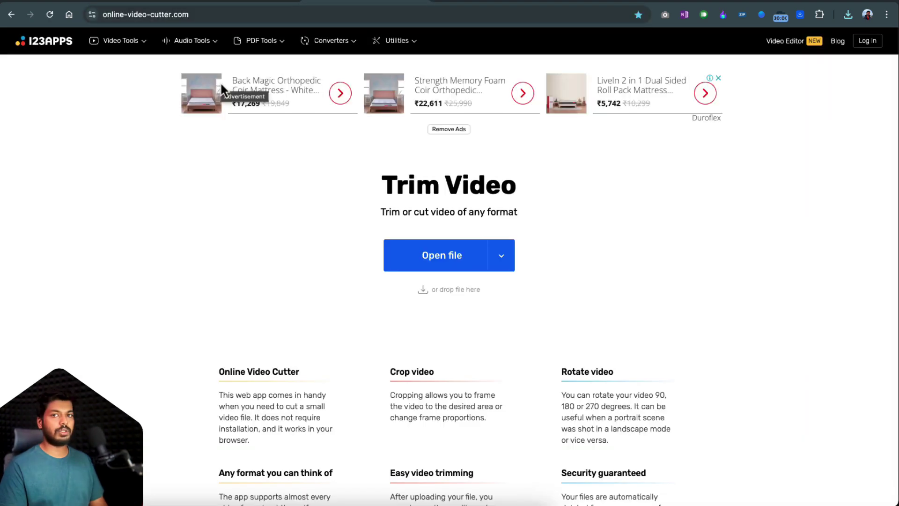
pyautogui.click(849, 14)
# Load the downloaded webm into the cutter and trim it to 00:33.7–00:38.0.
pyautogui.moveTo(769, 85); pyautogui.dragTo(551, 221)
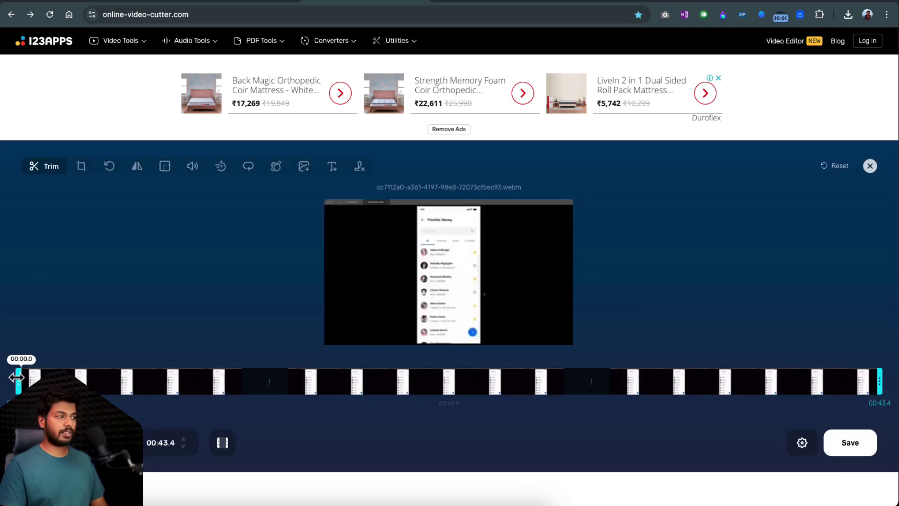
pyautogui.moveTo(17, 377); pyautogui.dragTo(682, 368)
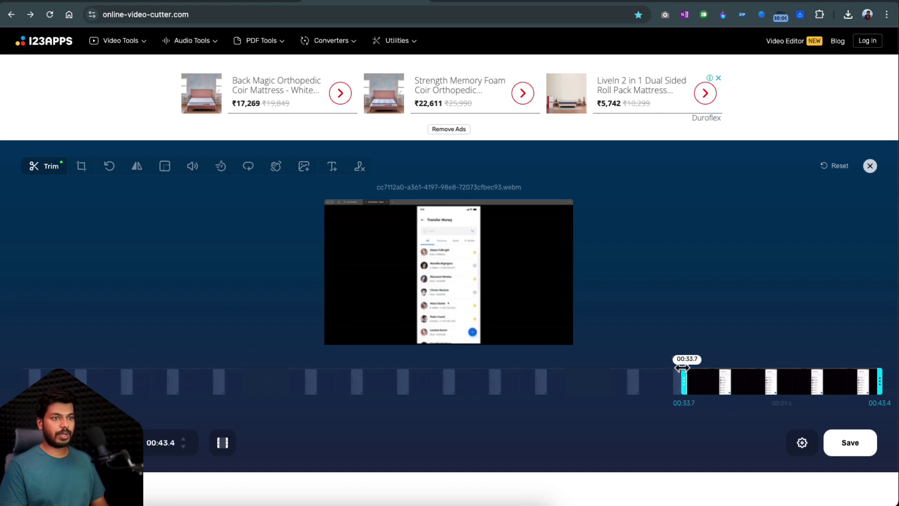
pyautogui.moveTo(879, 382); pyautogui.dragTo(775, 381)
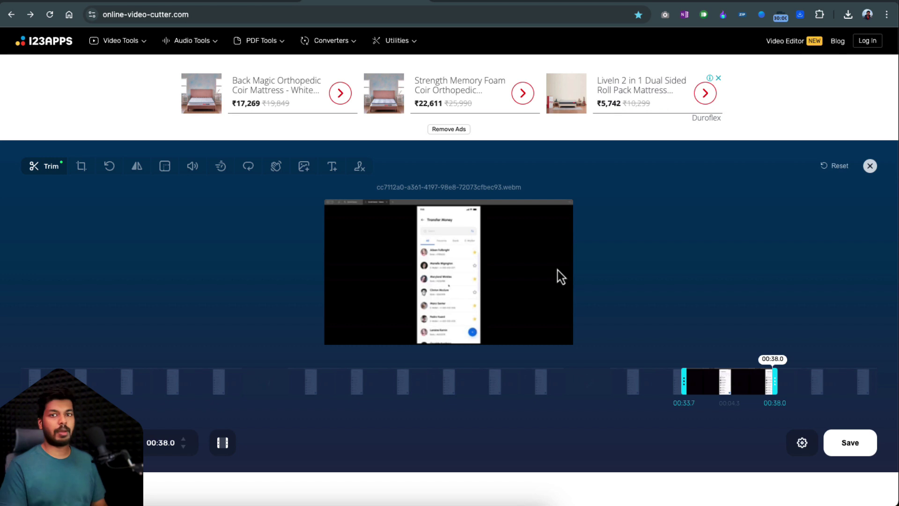
# Crop the frame to the phone screen at 456 × 942 px and download the 447 KB MP4.
pyautogui.click(82, 172)
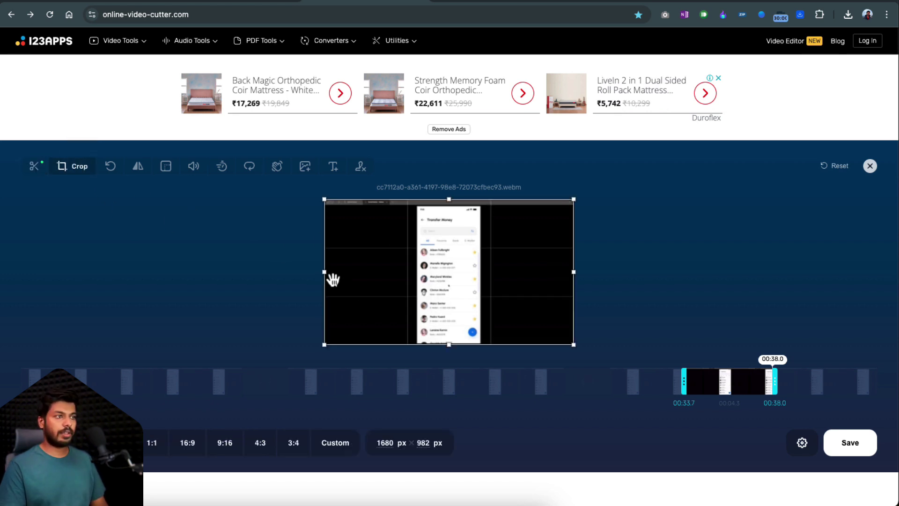
pyautogui.moveTo(325, 271); pyautogui.dragTo(415, 270)
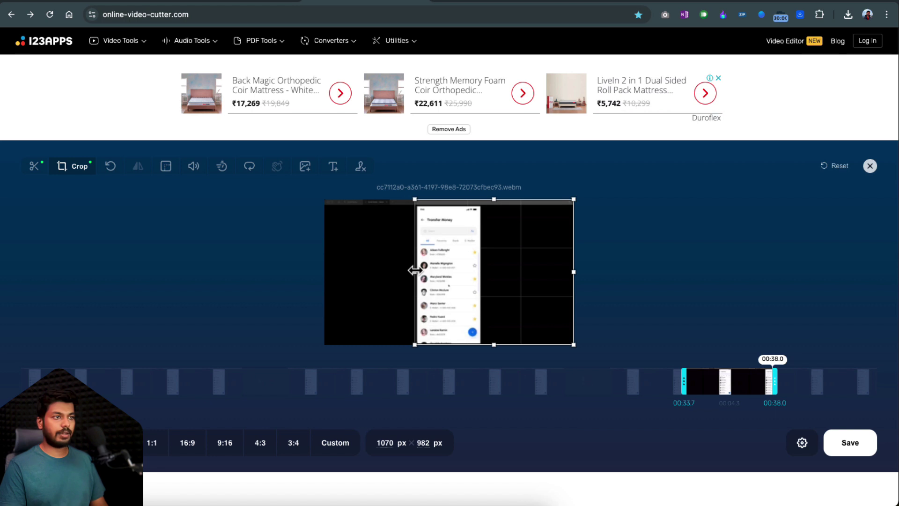
pyautogui.moveTo(574, 273); pyautogui.dragTo(483, 274)
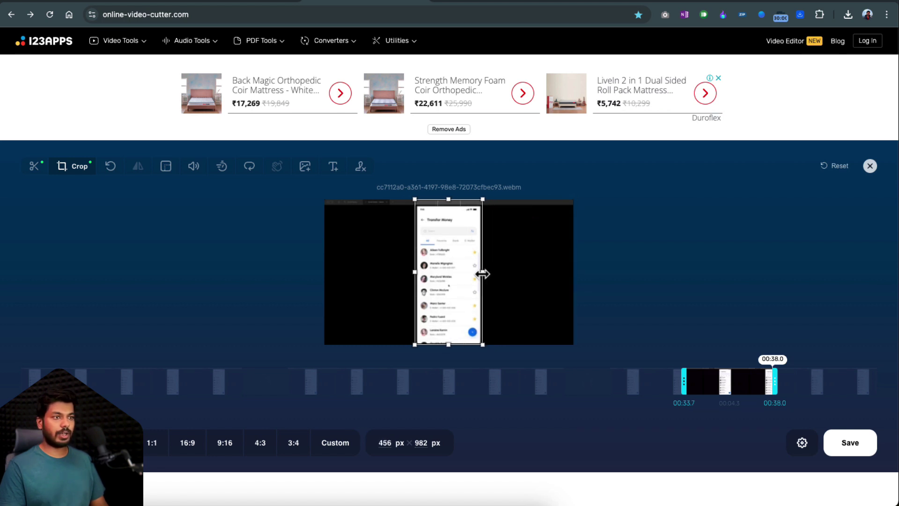
pyautogui.moveTo(447, 199); pyautogui.dragTo(446, 203)
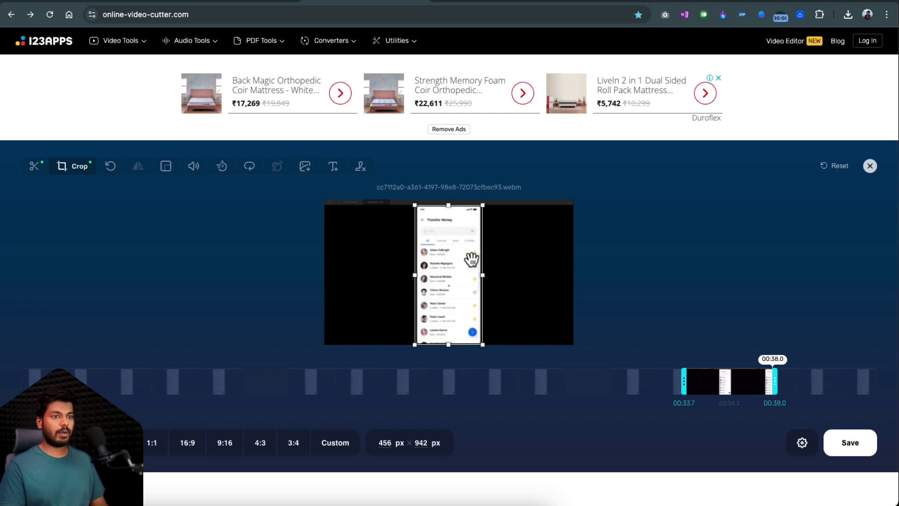
pyautogui.click(847, 451)
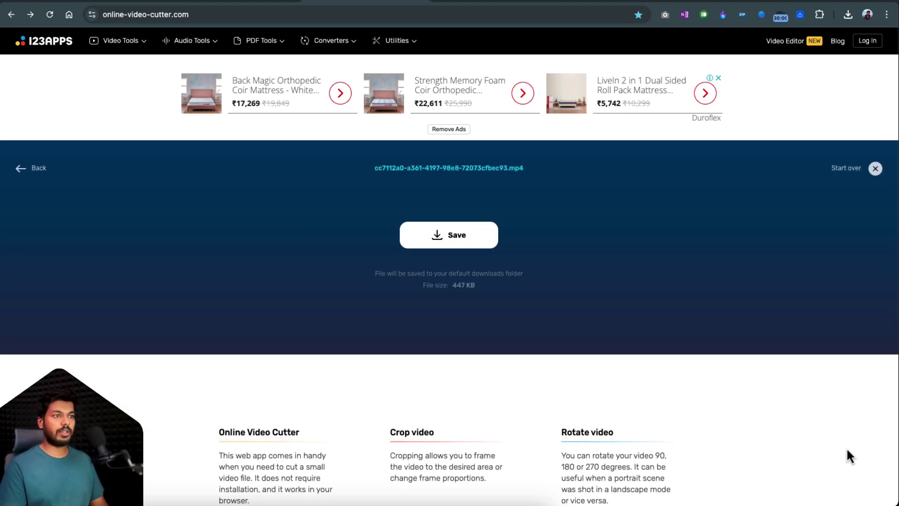
pyautogui.click(439, 240)
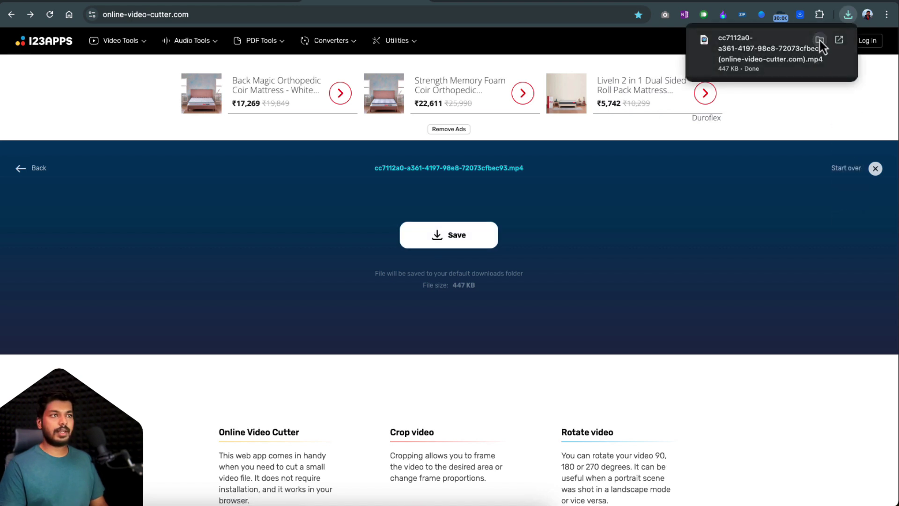
# Reveal the exported MP4 in Downloads and Quick Look its scrolling phone footage.
pyautogui.click(820, 40)
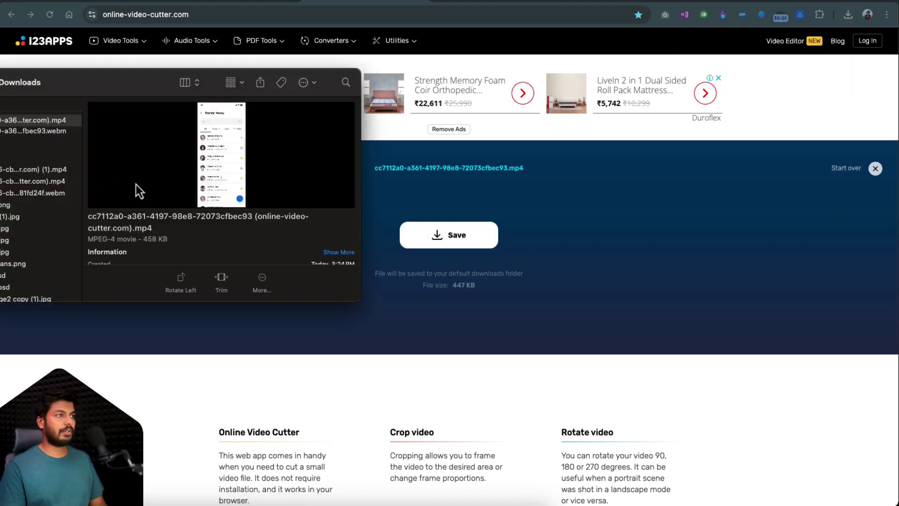
pyautogui.click(58, 119)
pyautogui.press('space')
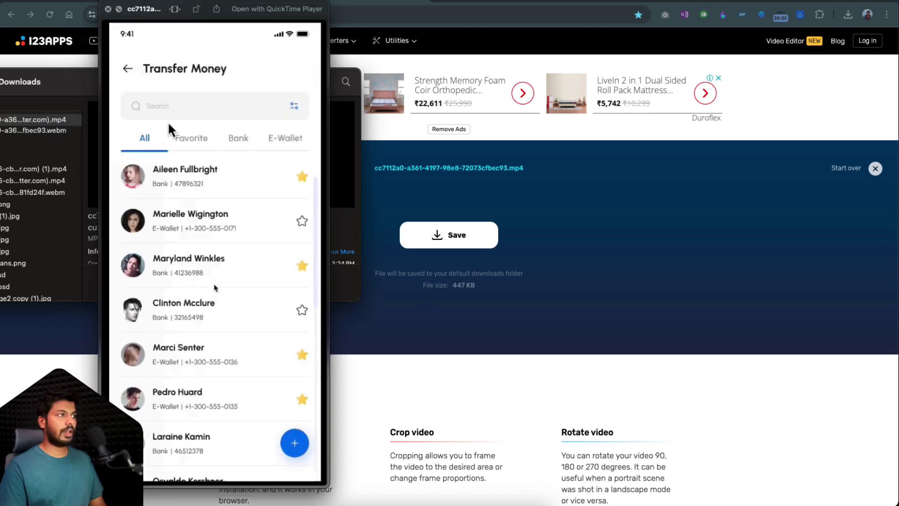
pyautogui.moveTo(228, 181)
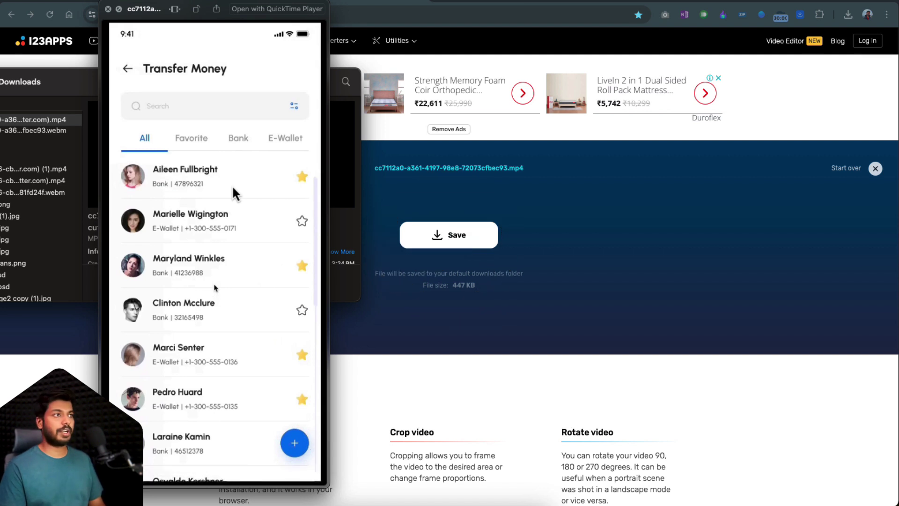
pyautogui.click(108, 9)
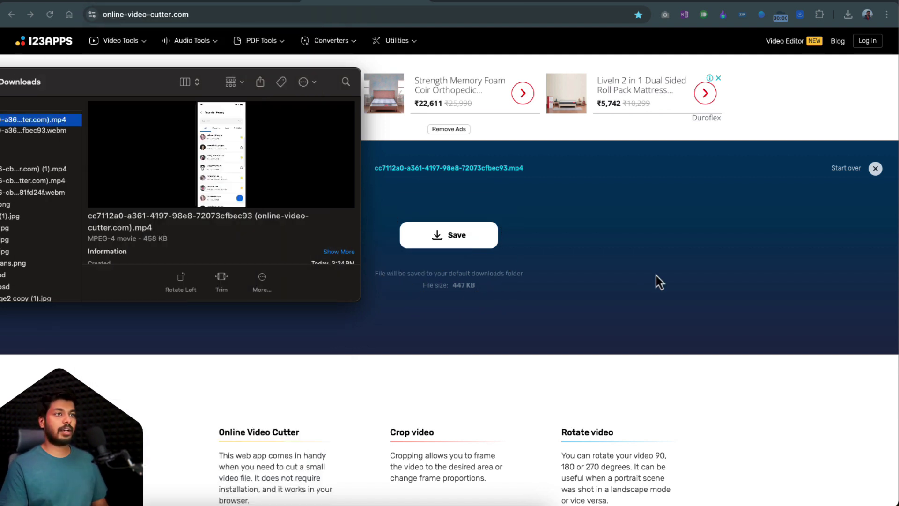
# Close Finder and fit the Record Selected Portion area around the phone's Transfer Money screen.
pyautogui.click(692, 275)
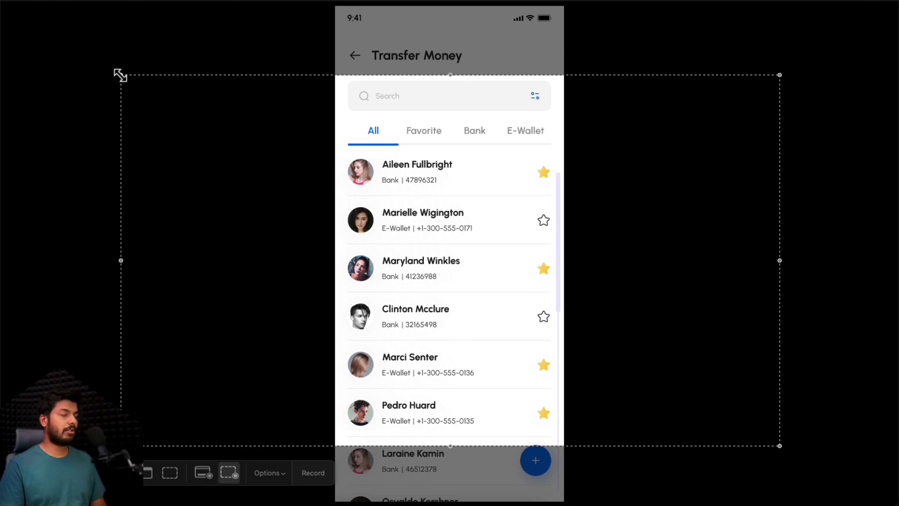
pyautogui.moveTo(120, 75); pyautogui.dragTo(334, 5)
pyautogui.moveTo(780, 446); pyautogui.dragTo(565, 501)
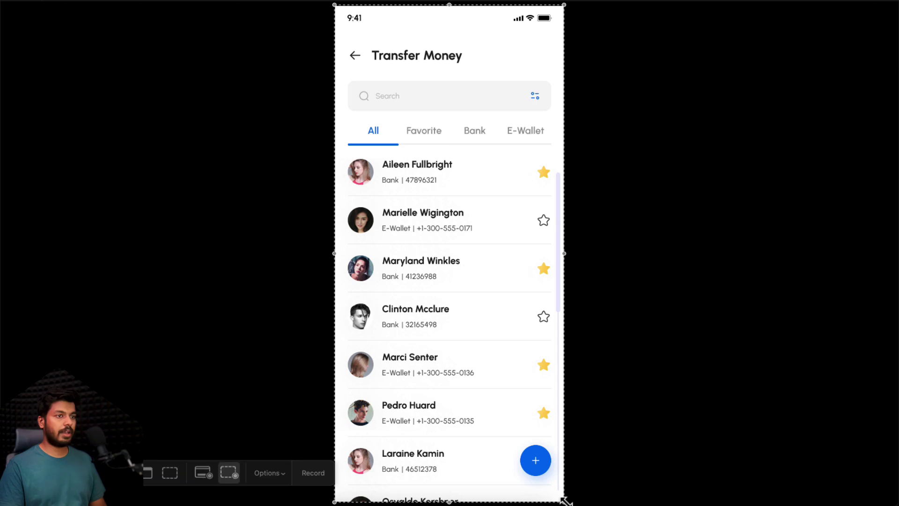
# Record the contact list being flicked up and down, then play the .mov back muted.
pyautogui.click(316, 476)
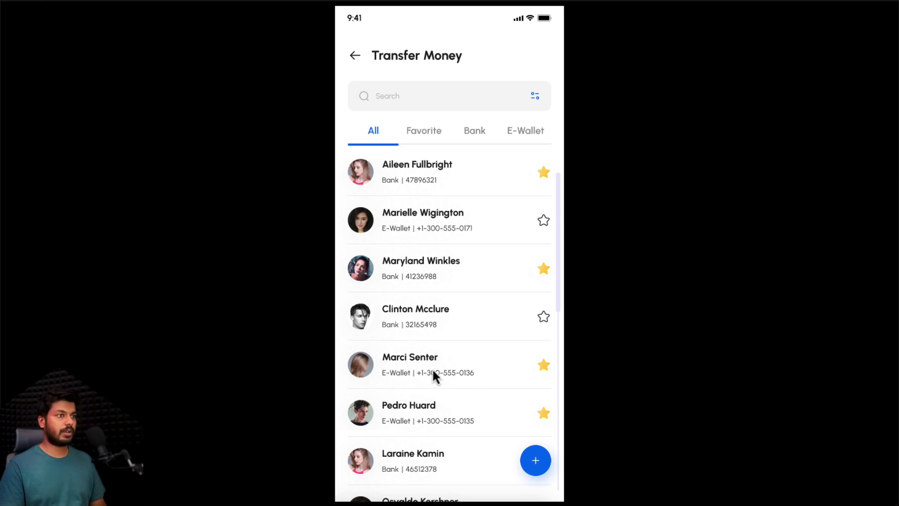
pyautogui.moveTo(438, 343); pyautogui.dragTo(456, 338)
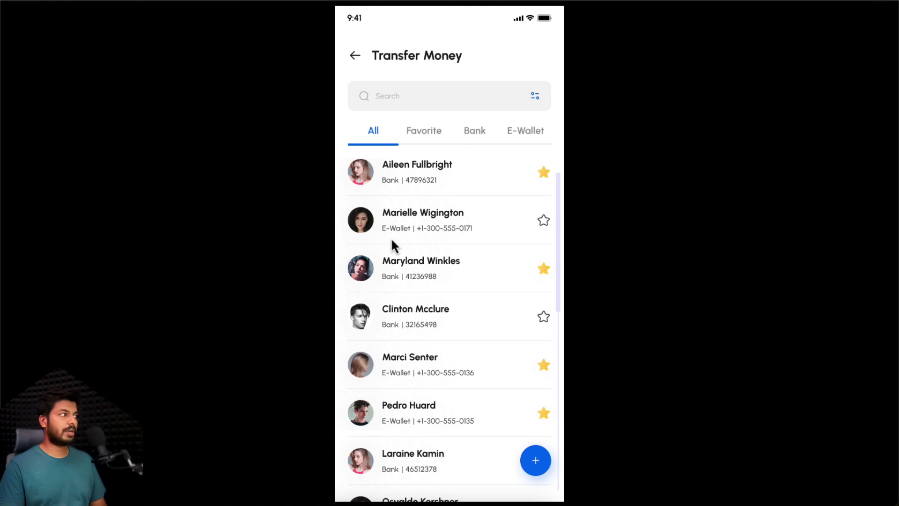
pyautogui.moveTo(457, 175); pyautogui.dragTo(215, 14)
pyautogui.click(218, 391)
pyautogui.click(116, 391)
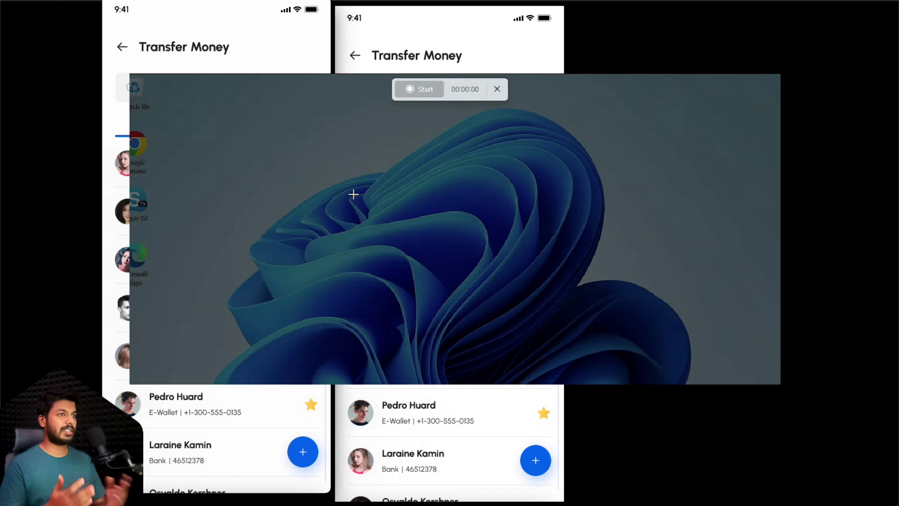
# Draw a recording rectangle over the desktop and start the Snipping Tool capture.
pyautogui.moveTo(164, 111); pyautogui.dragTo(744, 383)
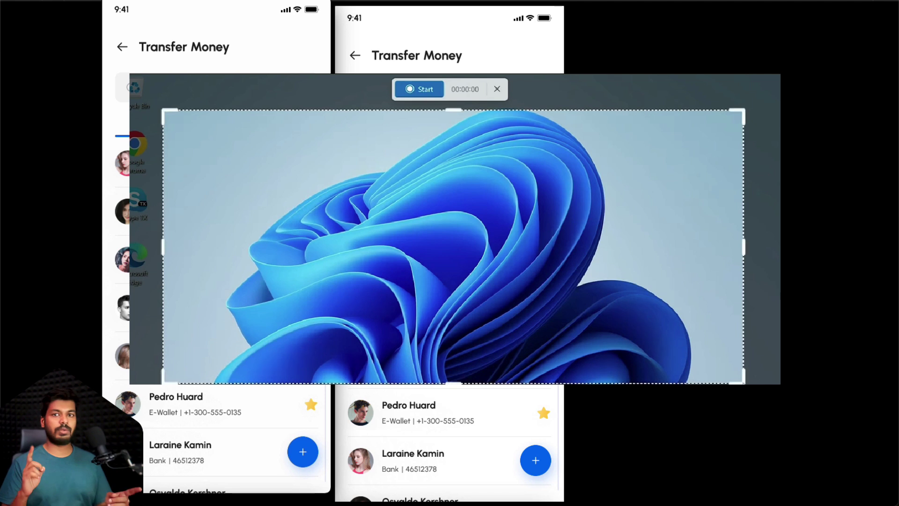
pyautogui.click(423, 89)
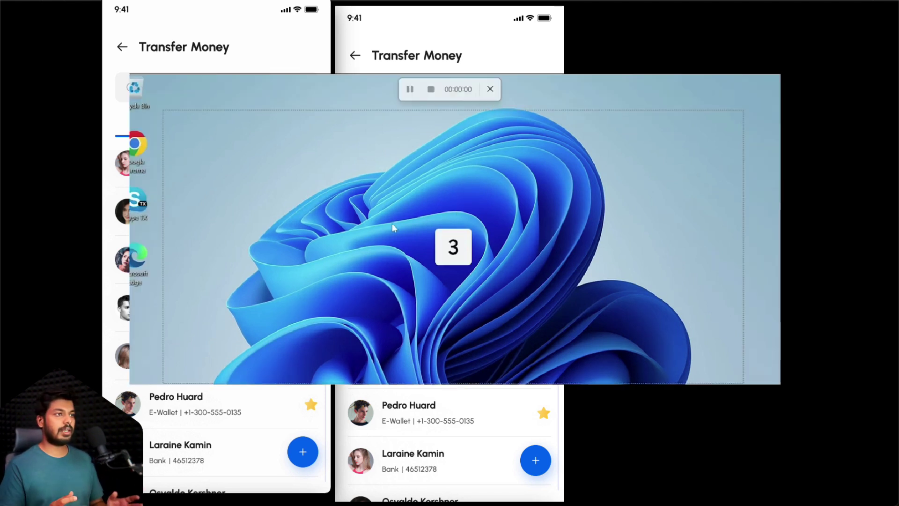